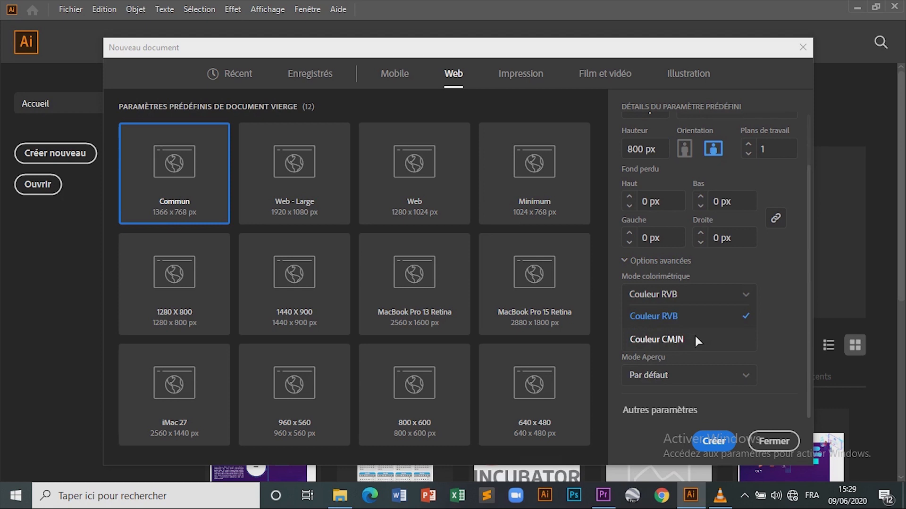
# - Create the new web document with the RGB colour mode (Couleur RVB)
pyautogui.click(689, 315)
pyautogui.click(716, 441)
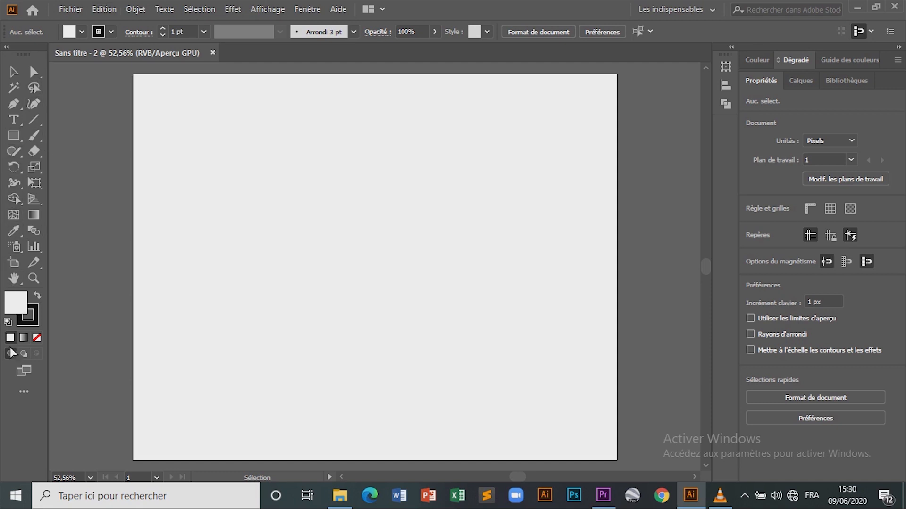
pyautogui.click(34, 119)
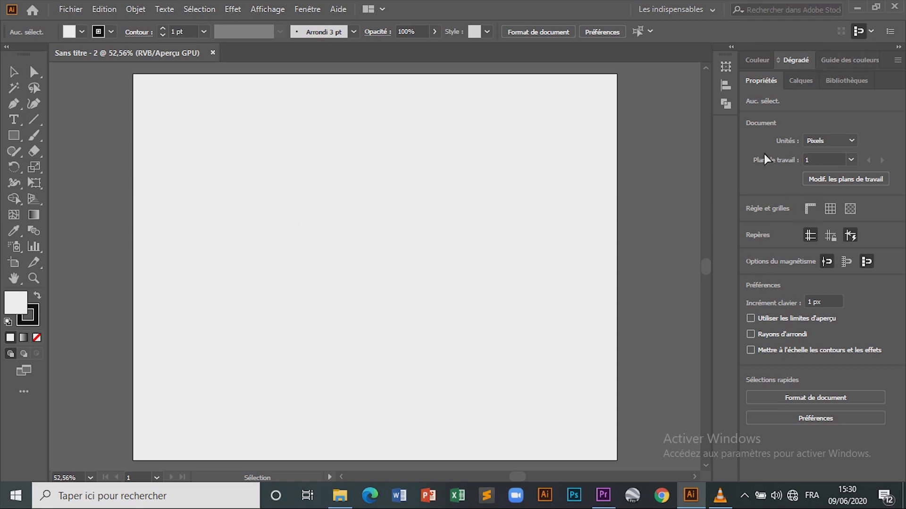
pyautogui.click(808, 80)
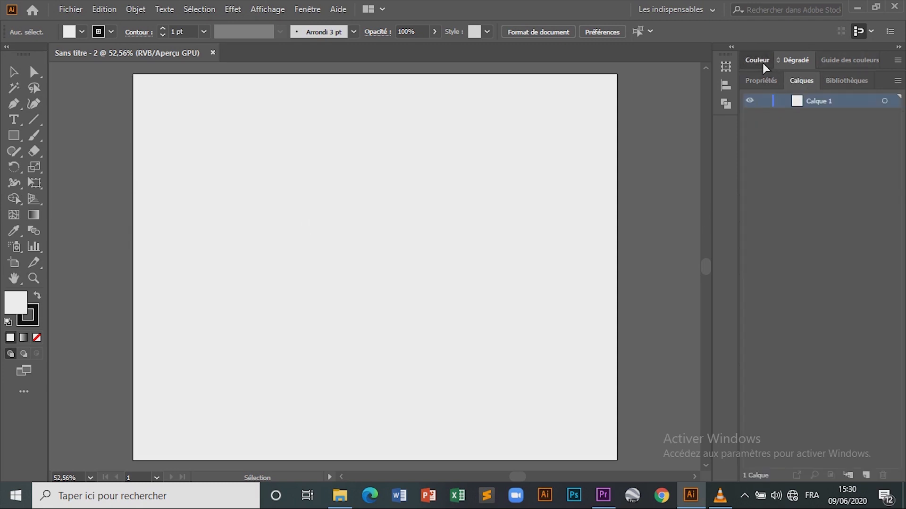
pyautogui.click(762, 63)
pyautogui.click(800, 62)
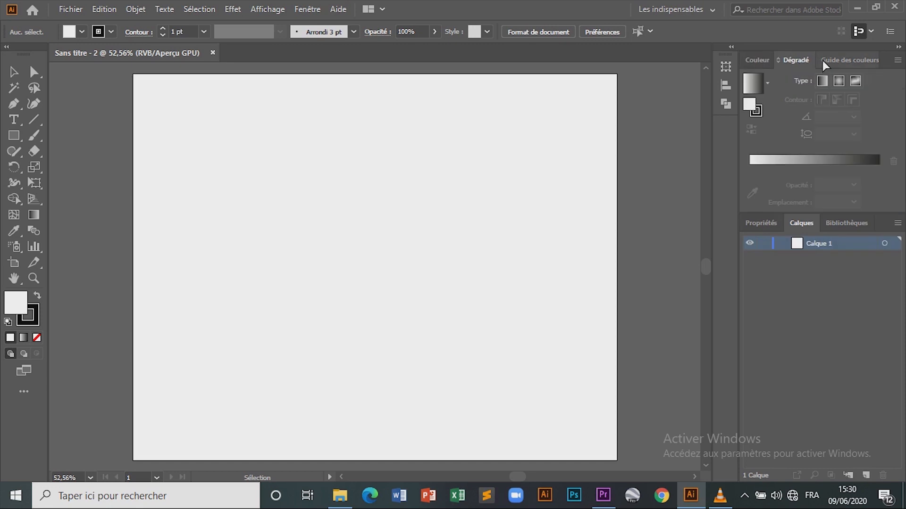
pyautogui.click(306, 9)
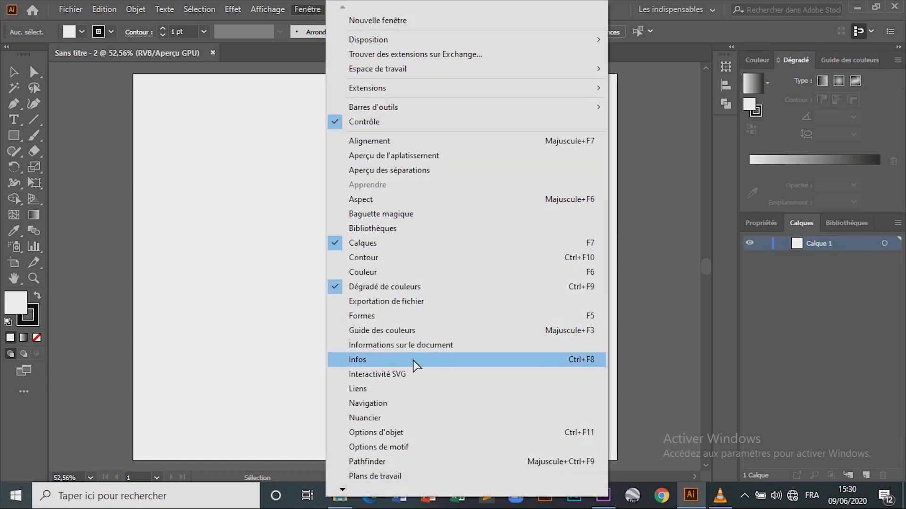
pyautogui.click(666, 421)
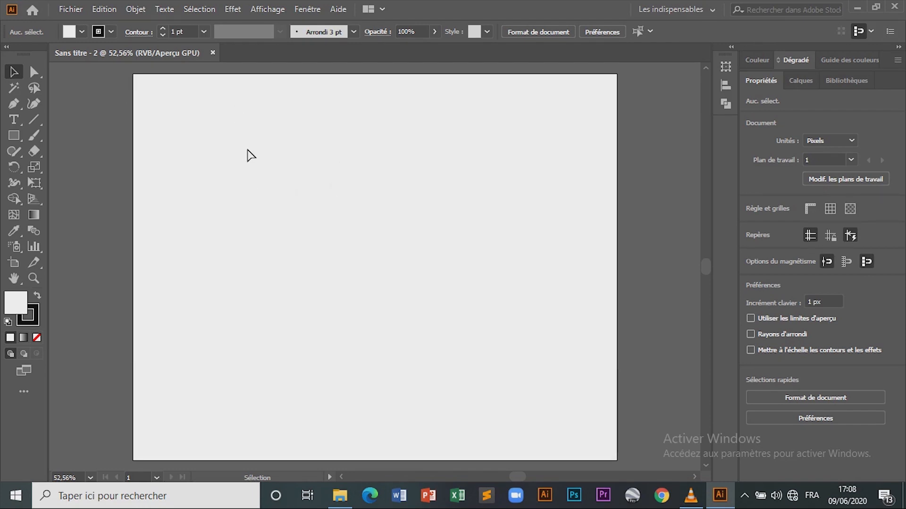
# - Open the image file logo appel.png and fit it in the window
pyautogui.click(70, 9)
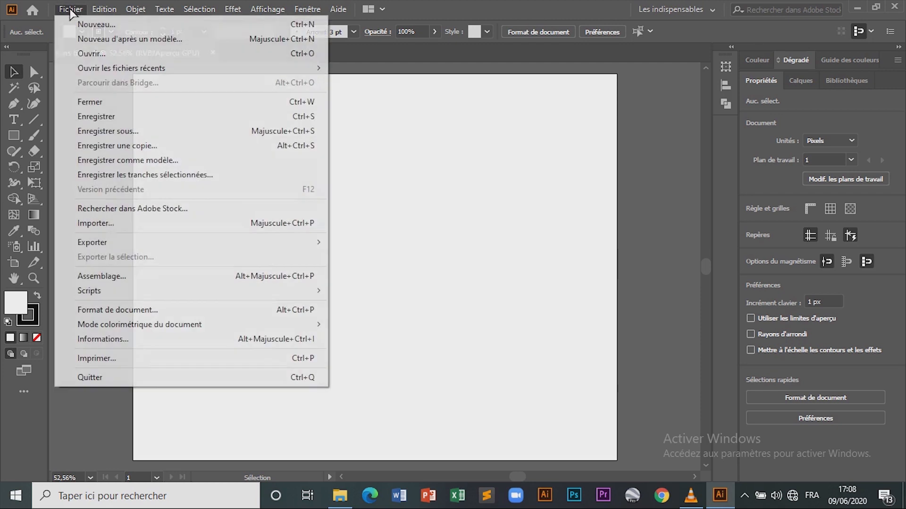
pyautogui.click(87, 56)
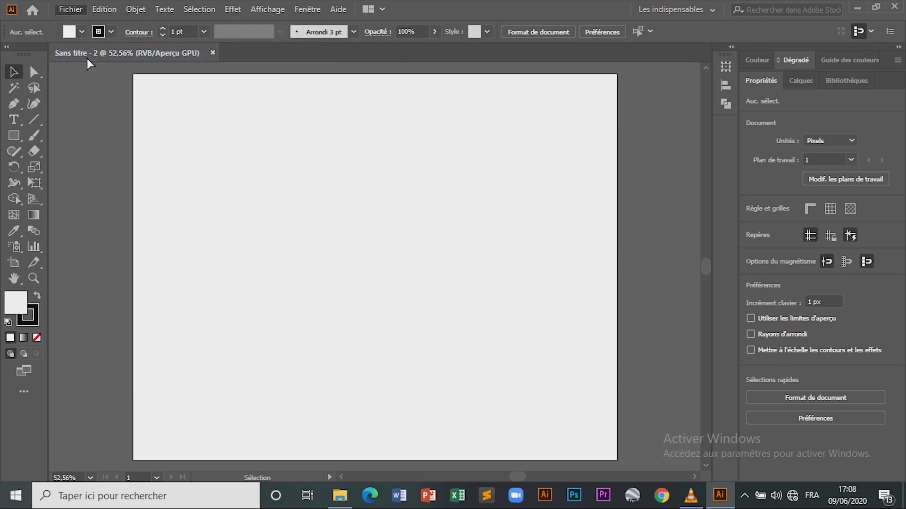
pyautogui.click(163, 120)
pyautogui.doubleClick(163, 120)
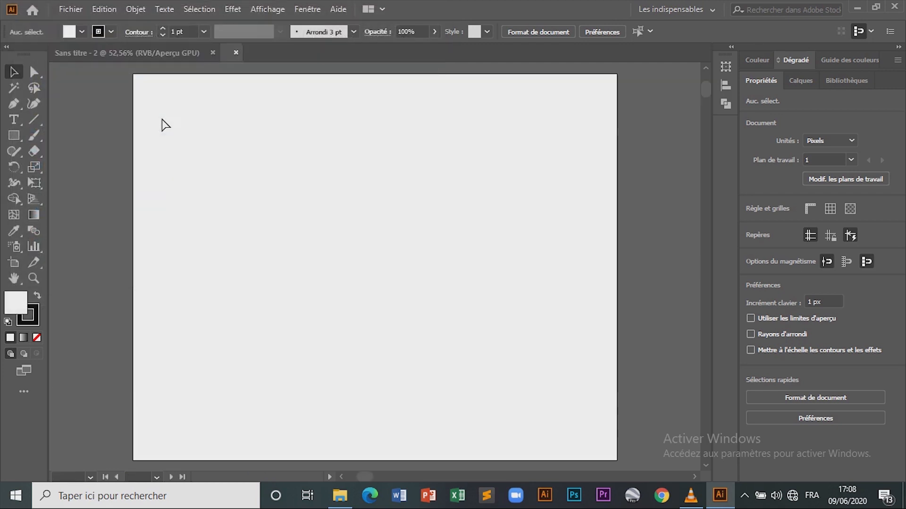
pyautogui.hotkey('ctrl', '0')
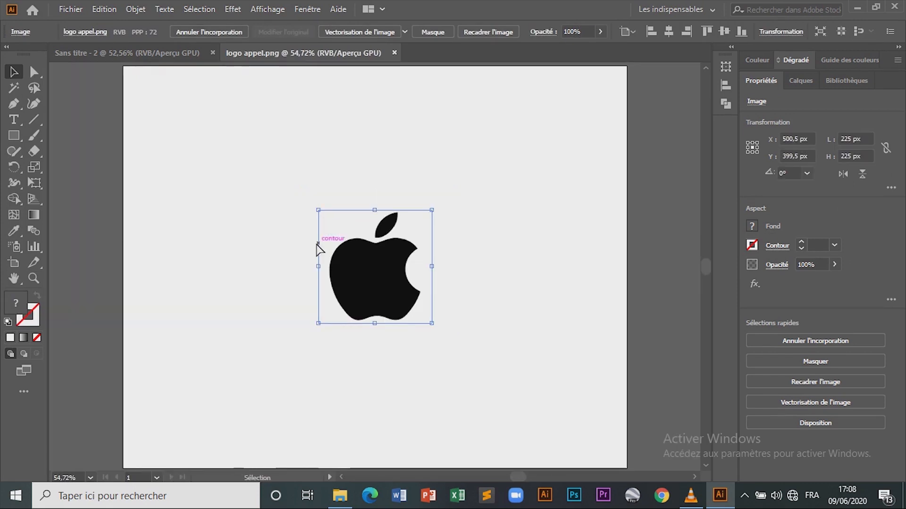
# - Examine the edges of the bitmap Apple logo at 400% magnification and return to the 100% view
pyautogui.hotkey('ctrl', '+')
pyautogui.hotkey('ctrl', '+')
pyautogui.hotkey('ctrl', '+')
pyautogui.hotkey('ctrl', '+')
pyautogui.hotkey('ctrl', '+')
pyautogui.hotkey('ctrl', '+')
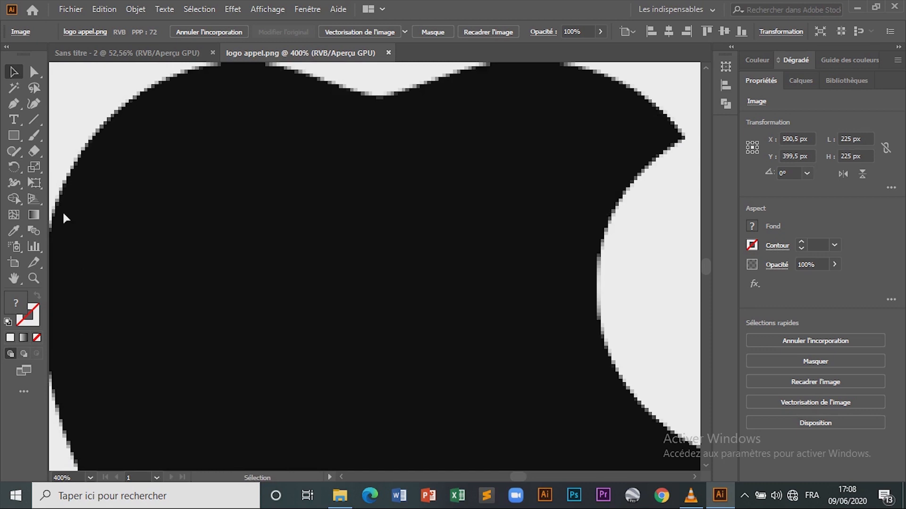
pyautogui.click(15, 282)
pyautogui.moveTo(101, 255); pyautogui.dragTo(163, 305)
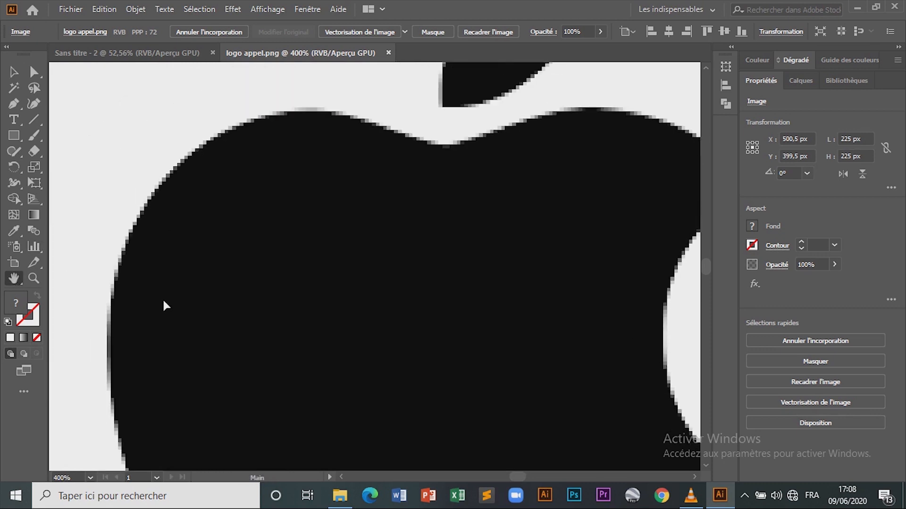
pyautogui.click(13, 74)
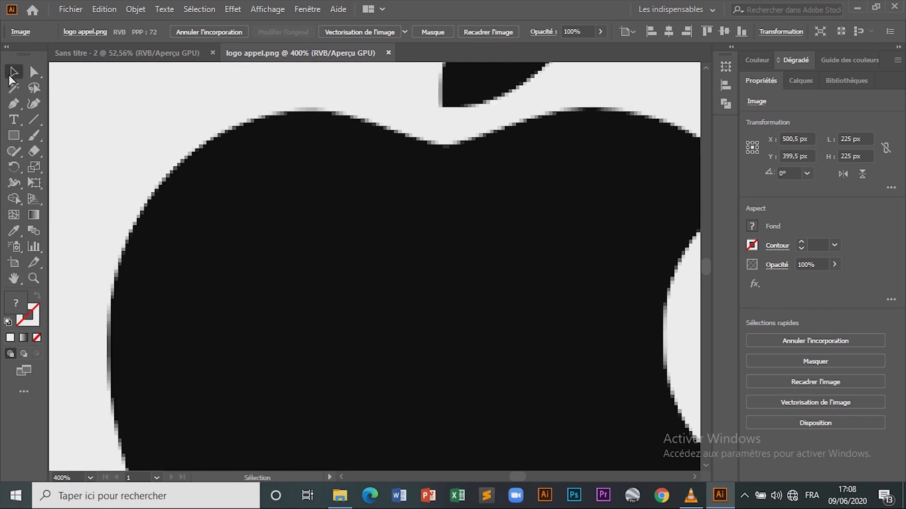
pyautogui.hotkey('ctrl', '-')
pyautogui.hotkey('ctrl', '-')
pyautogui.hotkey('ctrl', '-')
pyautogui.hotkey('ctrl', '-')
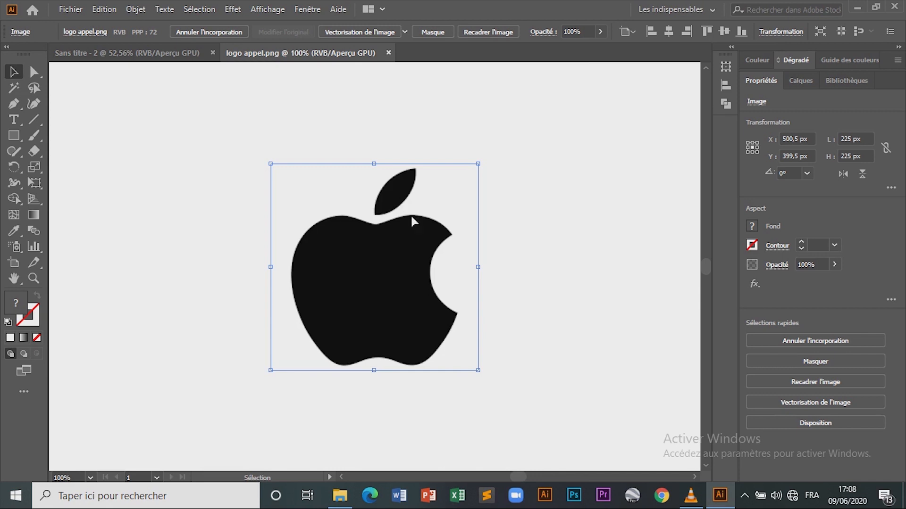
# - Vectorize the Apple logo image with Image Trace using the default preset
pyautogui.click(406, 32)
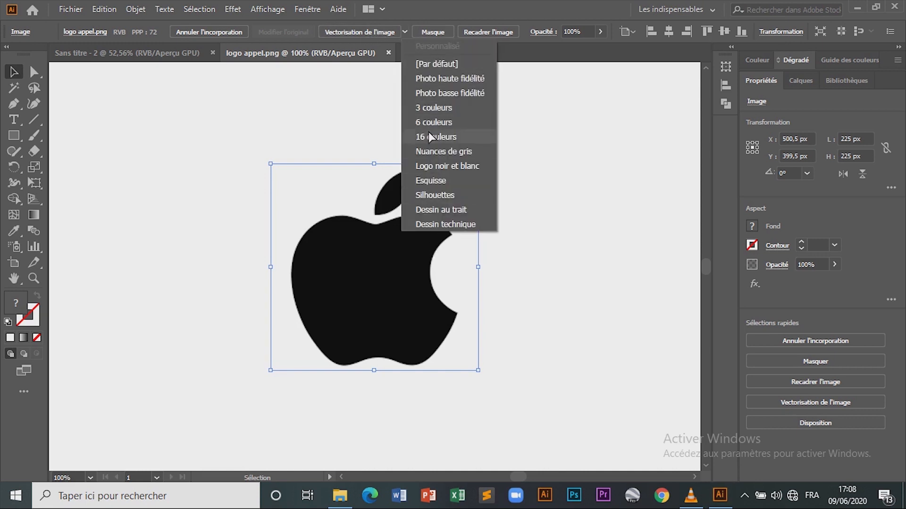
pyautogui.click(379, 35)
pyautogui.click(378, 33)
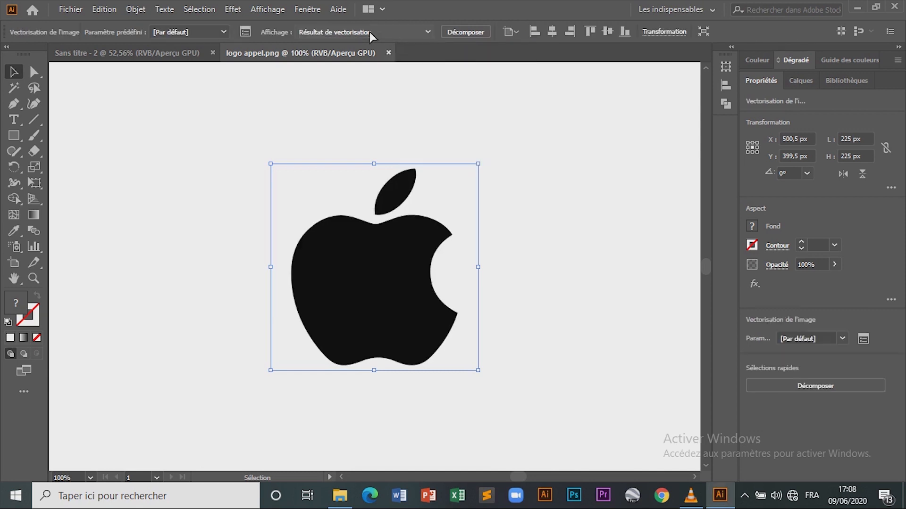
# - Move the traced logo to about X 560 px, Y 410 px and expand the tracing into editable paths
pyautogui.hotkey('ctrl', '+')
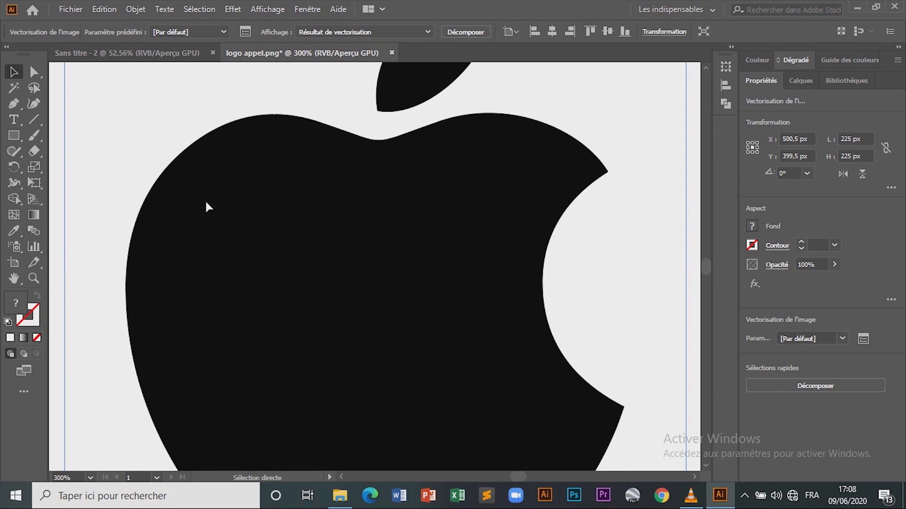
pyautogui.hotkey('ctrl', '0')
pyautogui.moveTo(359, 268); pyautogui.dragTo(390, 272)
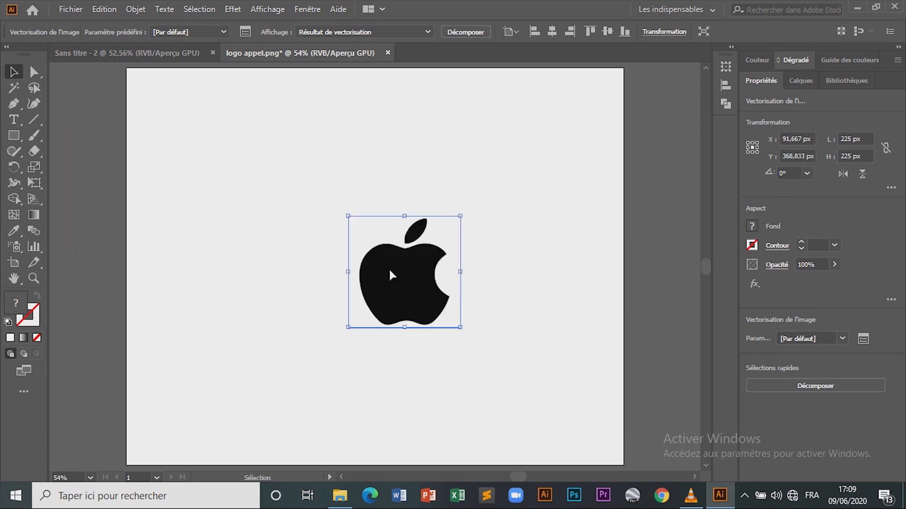
pyautogui.click(480, 36)
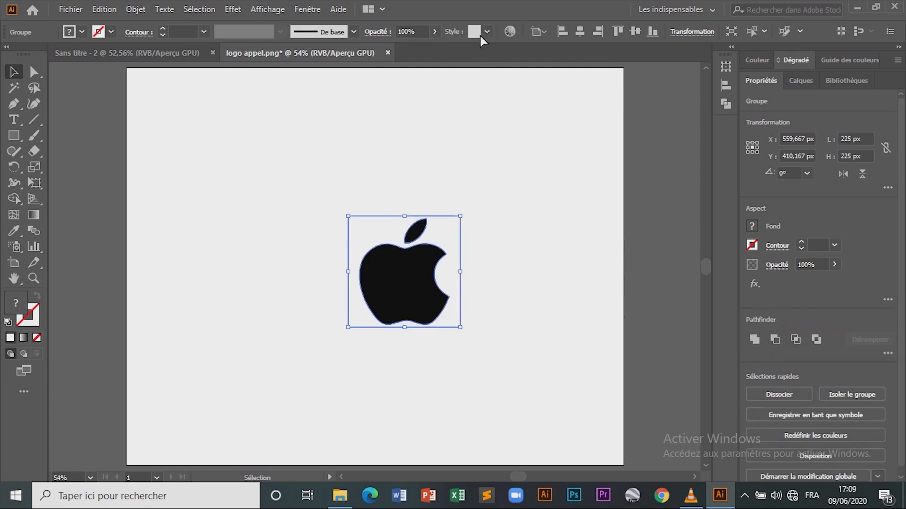
# - Isolate the logo's leaf and the apple body in turn to examine the separate paths and anchor points, and exit isolation mode
pyautogui.press('a')
pyautogui.hotkey('ctrl', '1')
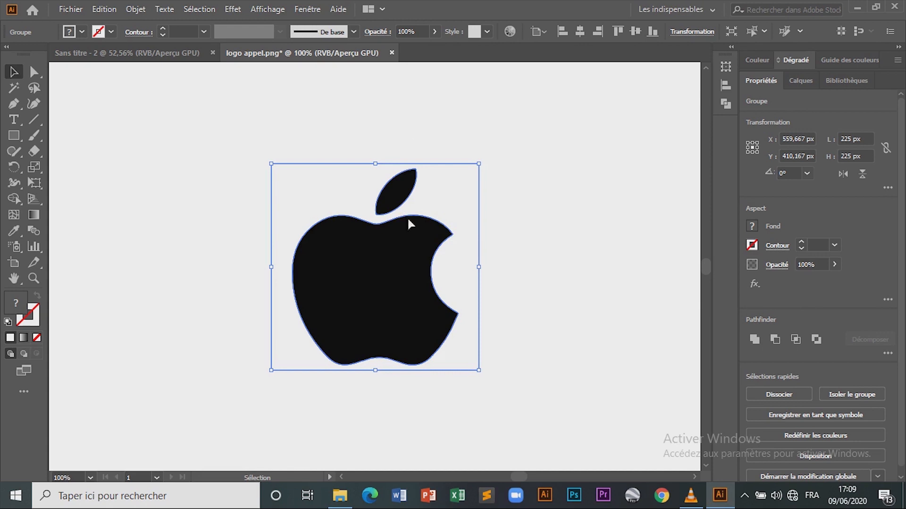
pyautogui.doubleClick(398, 195)
pyautogui.doubleClick(398, 193)
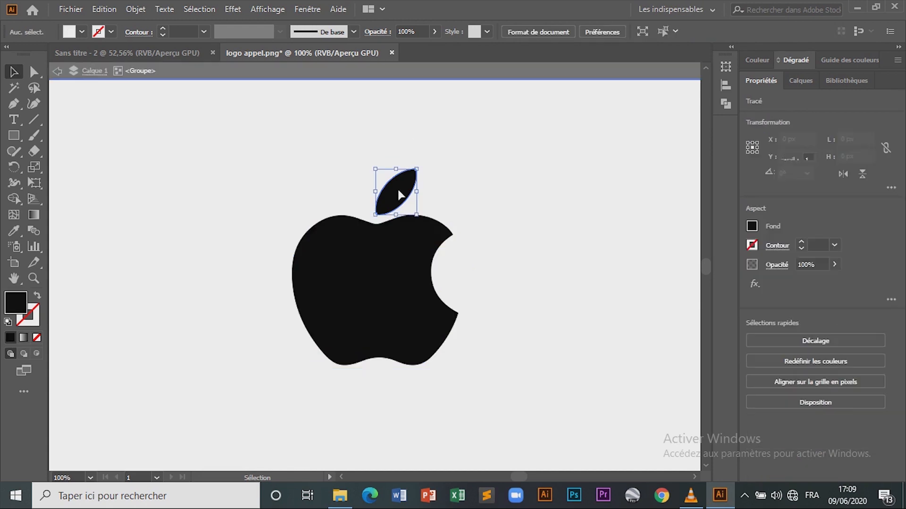
pyautogui.doubleClick(398, 286)
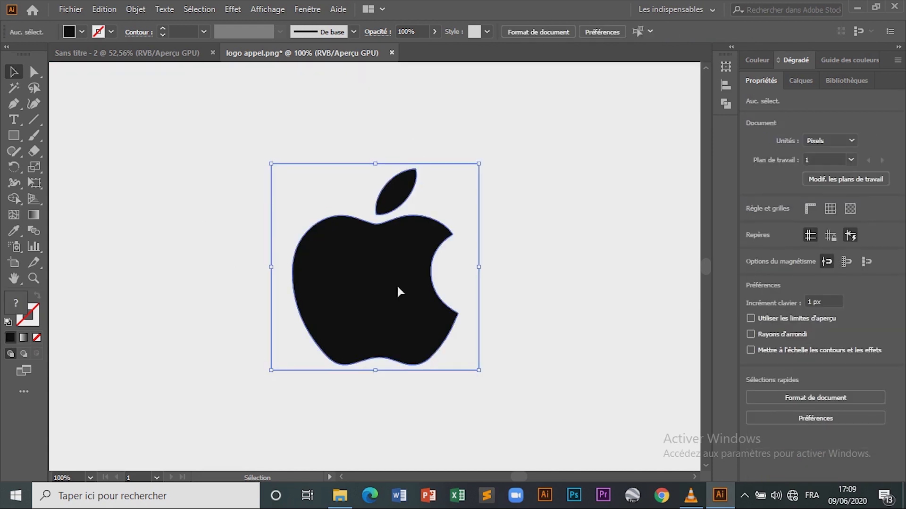
pyautogui.doubleClick(398, 287)
pyautogui.doubleClick(397, 287)
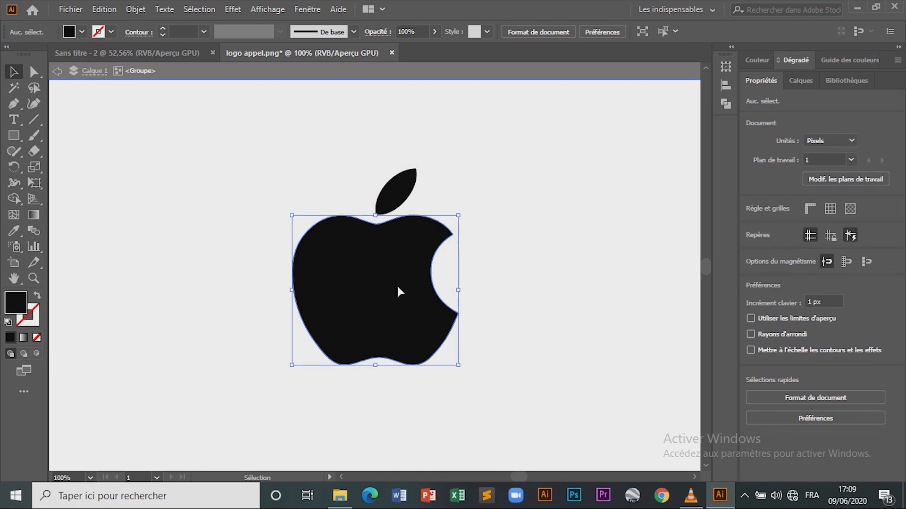
pyautogui.click(465, 197)
pyautogui.doubleClick(465, 197)
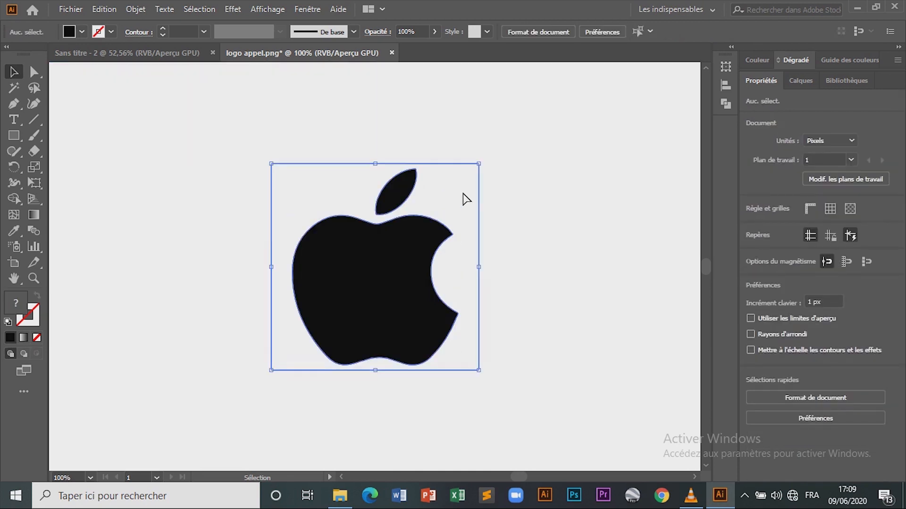
pyautogui.press('a')
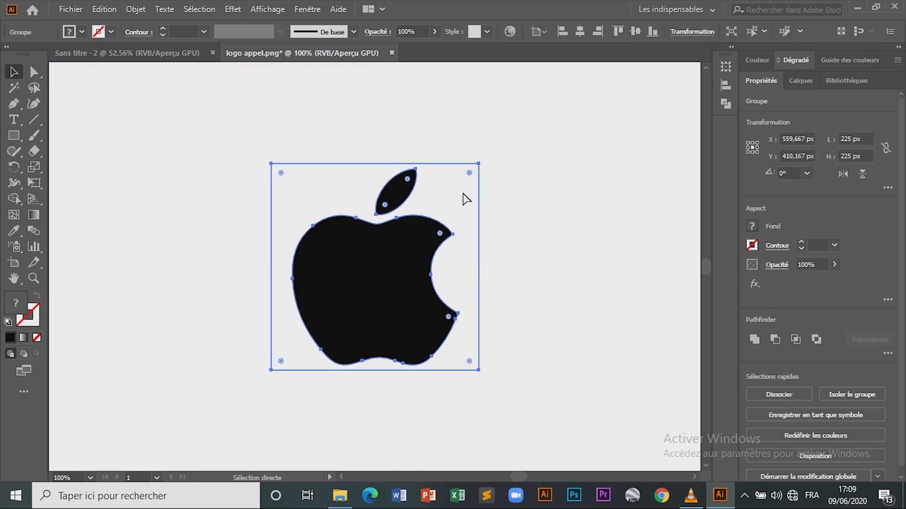
# - Move the logo group off the left side of the artboard, to about X -373 px, Y 393 px
pyautogui.hotkey('ctrl', '-')
pyautogui.hotkey('ctrl', '-')
pyautogui.press('v')
pyautogui.moveTo(395, 245); pyautogui.dragTo(135, 236)
pyautogui.hotkey('ctrl', '-')
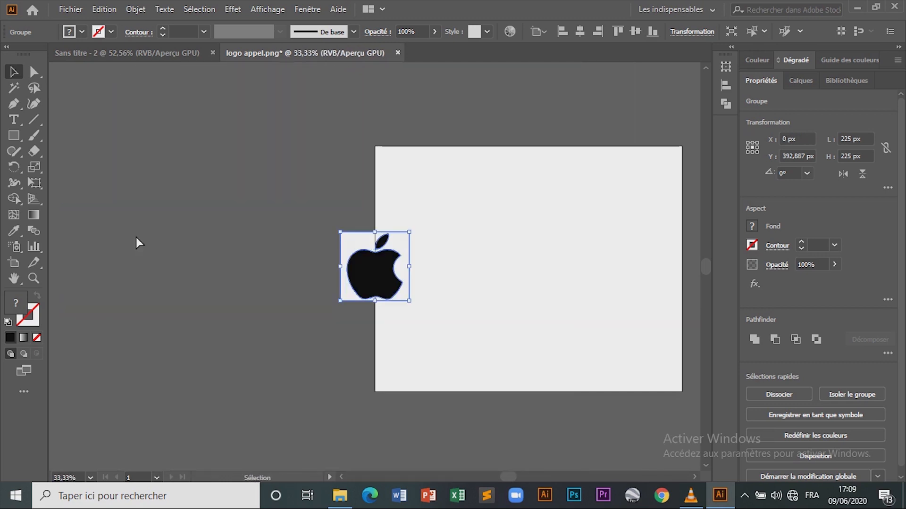
pyautogui.moveTo(401, 259); pyautogui.dragTo(287, 260)
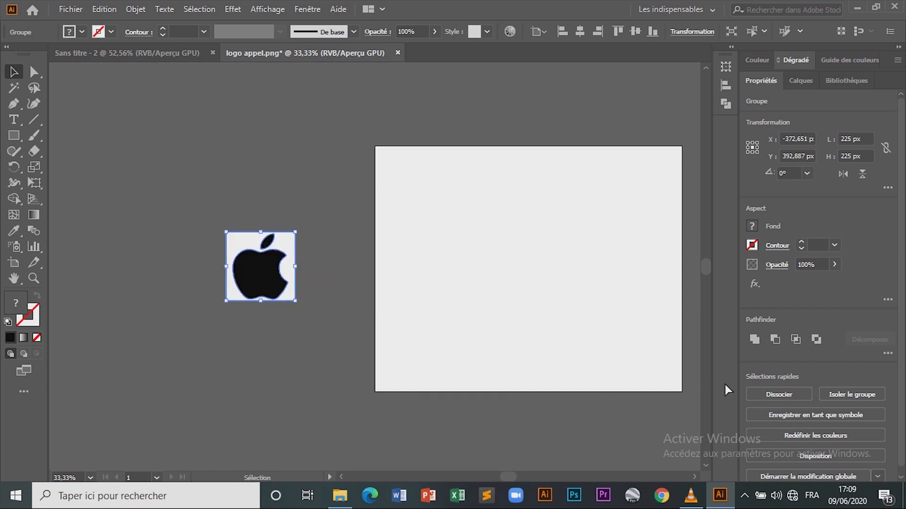
# - Ungroup the logo, separate the white background shape from the black apple and delete that background
pyautogui.click(756, 394)
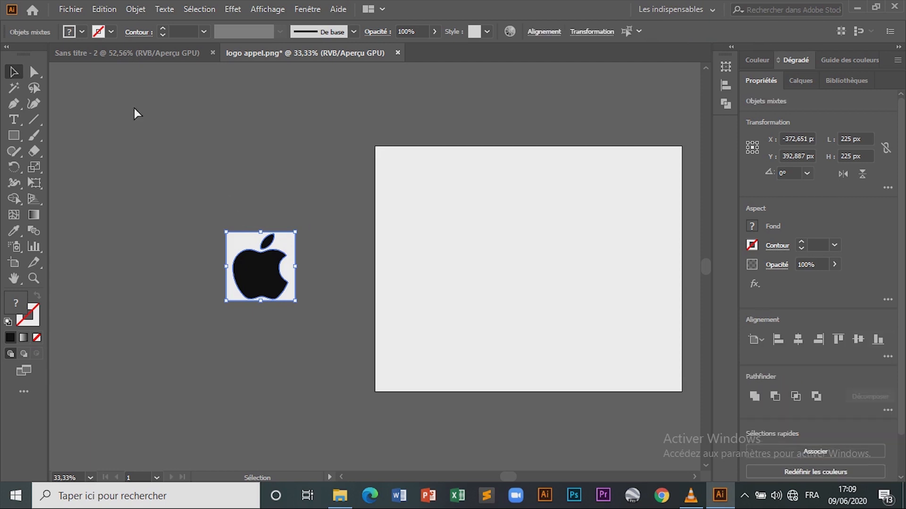
pyautogui.click(136, 9)
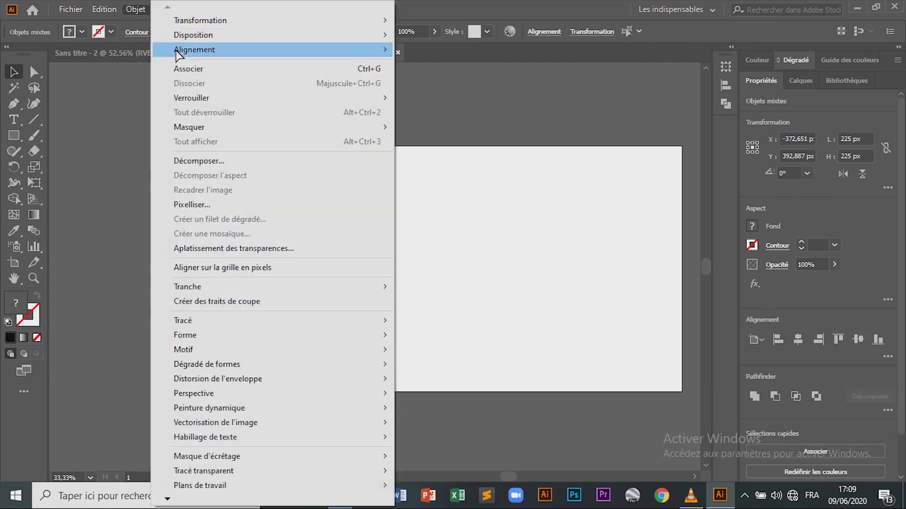
pyautogui.click(105, 104)
pyautogui.click(198, 174)
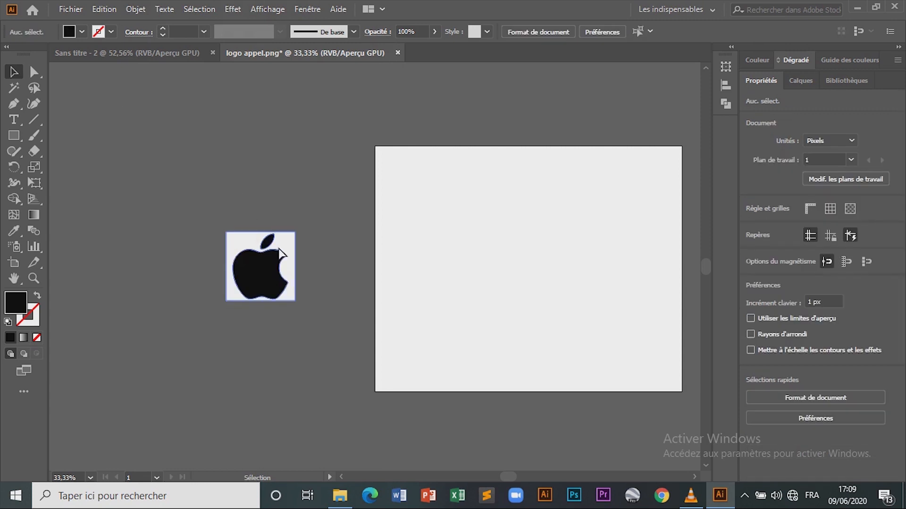
pyautogui.moveTo(283, 242); pyautogui.dragTo(190, 161)
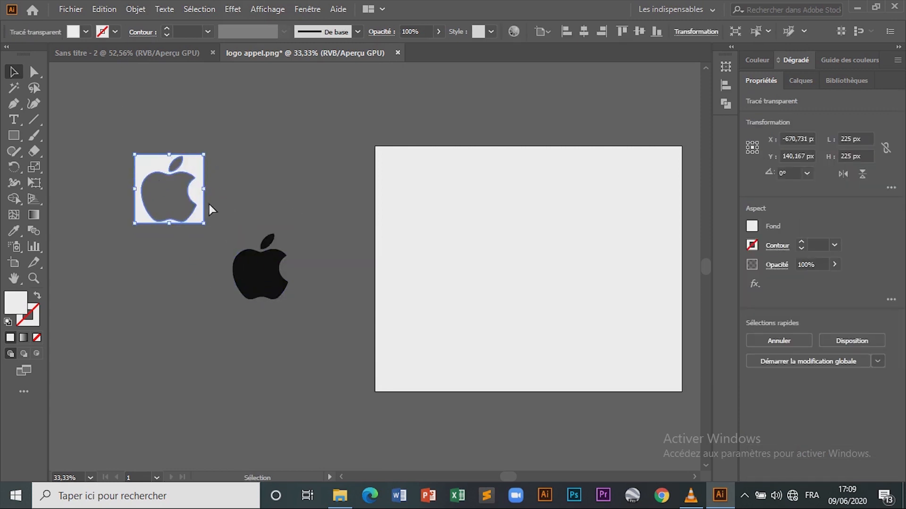
pyautogui.press('Delete')
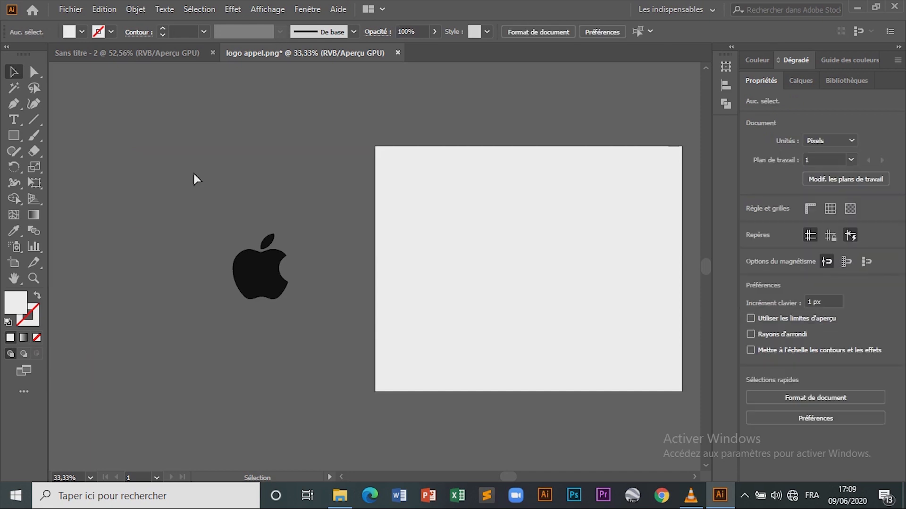
# - Group the black leaf and apple body and move the group onto the artboard at about X 396 px, Y 348 px
pyautogui.click(258, 253)
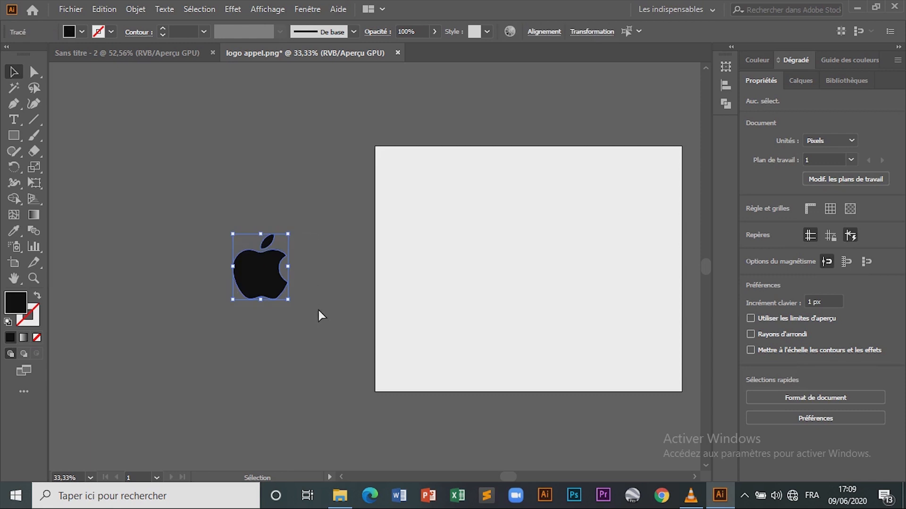
pyautogui.click(844, 451)
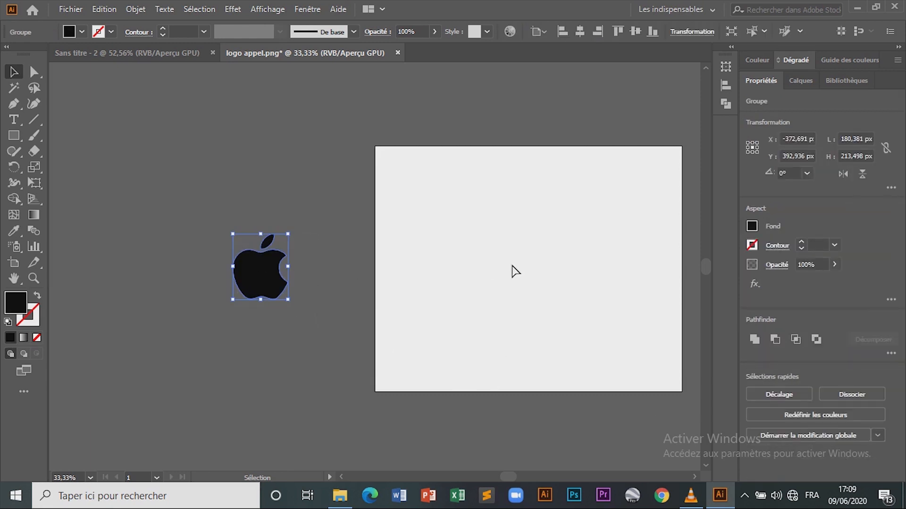
pyautogui.moveTo(260, 278); pyautogui.dragTo(498, 267)
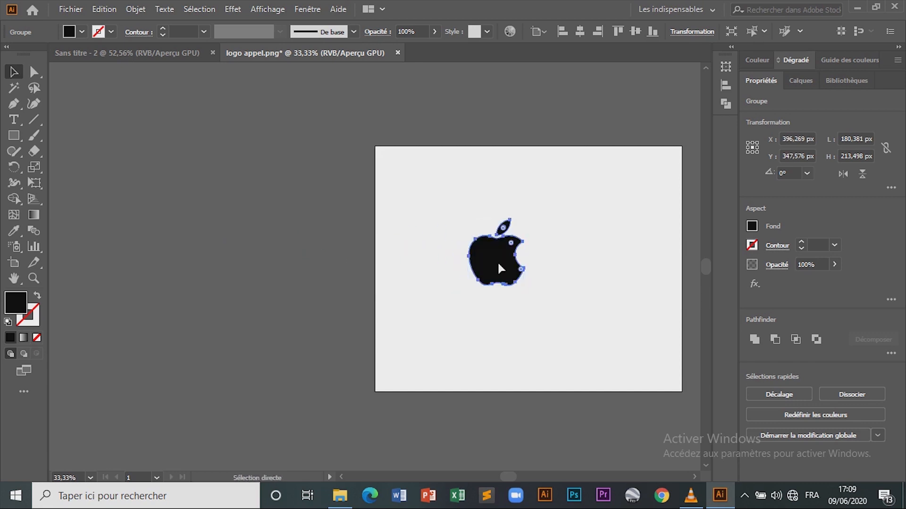
# - Enlarge the grouped Apple logo proportionally to about twice its size and deselect it
pyautogui.hotkey('ctrl', '0')
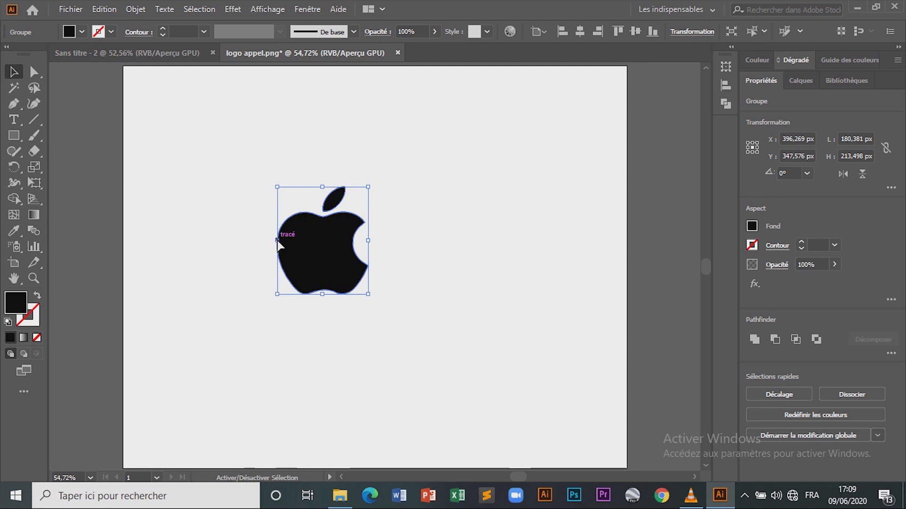
pyautogui.moveTo(277, 241); pyautogui.dragTo(188, 239)
pyautogui.click(416, 330)
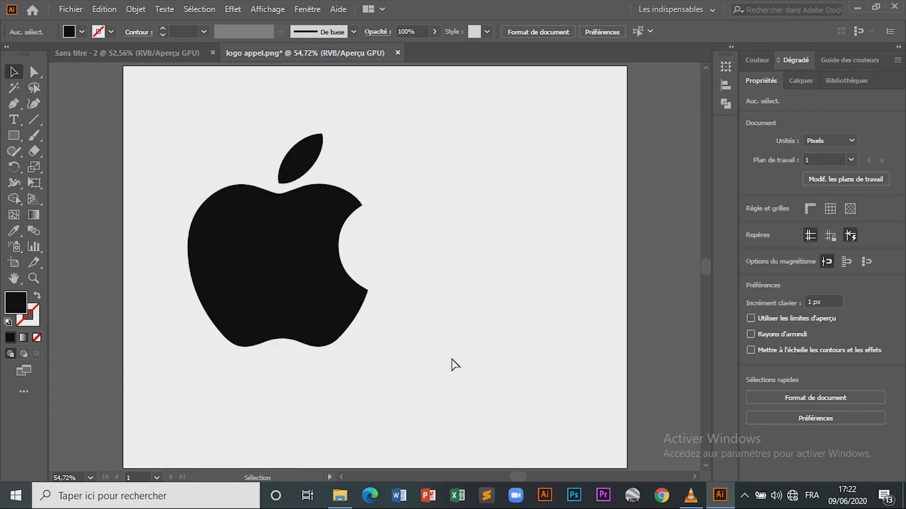
# - Open the PNG image of the THE ADDRESS Coworking Space logo and examine the pixelated edges of its coloured shapes
pyautogui.click(71, 14)
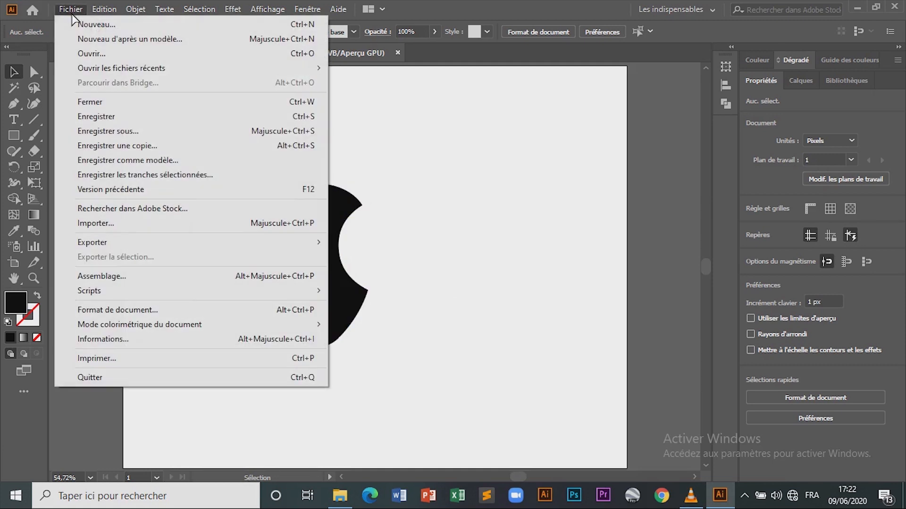
pyautogui.click(97, 56)
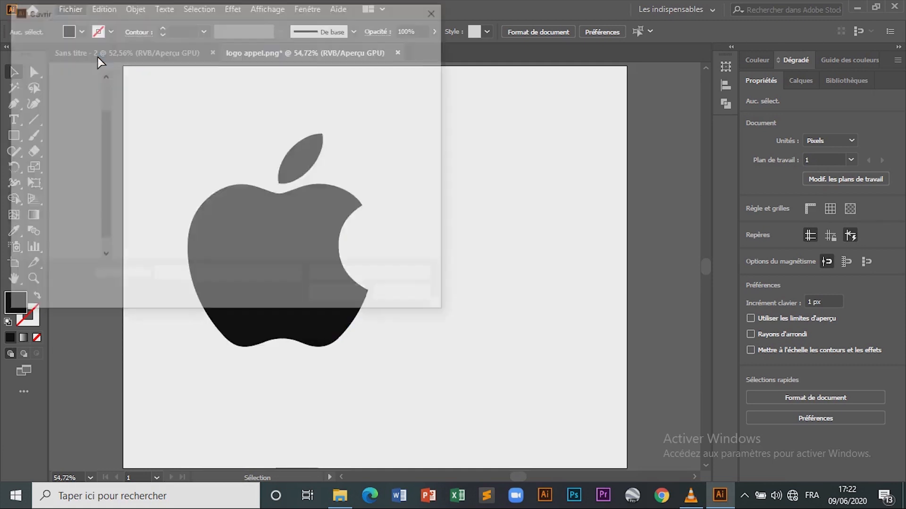
pyautogui.doubleClick(221, 120)
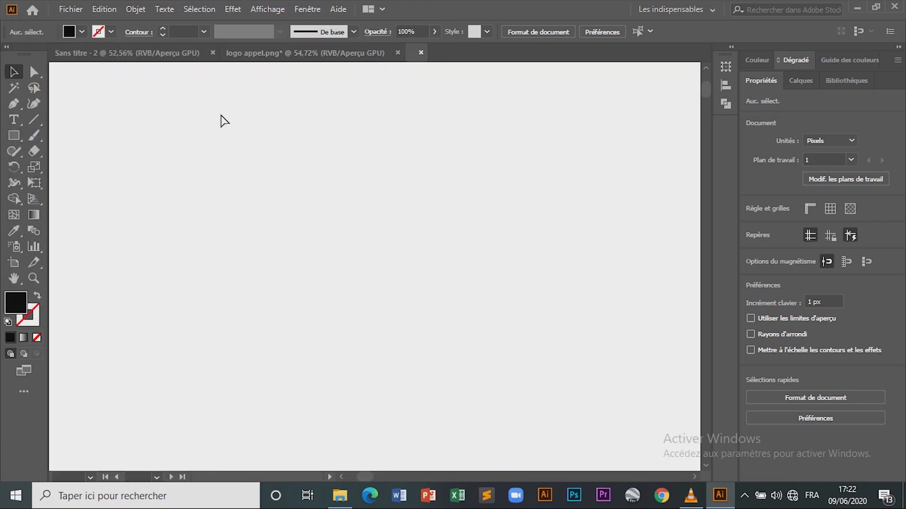
pyautogui.scroll(-1, 331, 227)
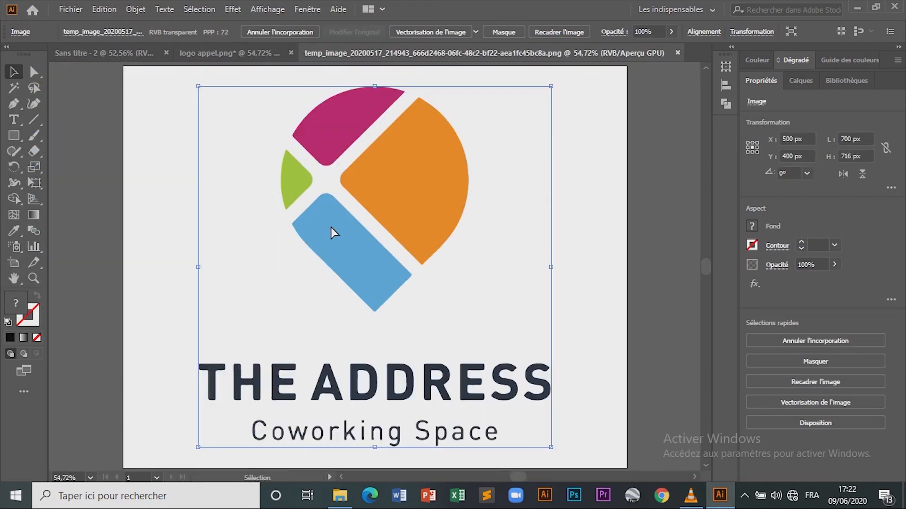
pyautogui.scroll(4, 331, 228)
pyautogui.scroll(1, 331, 228)
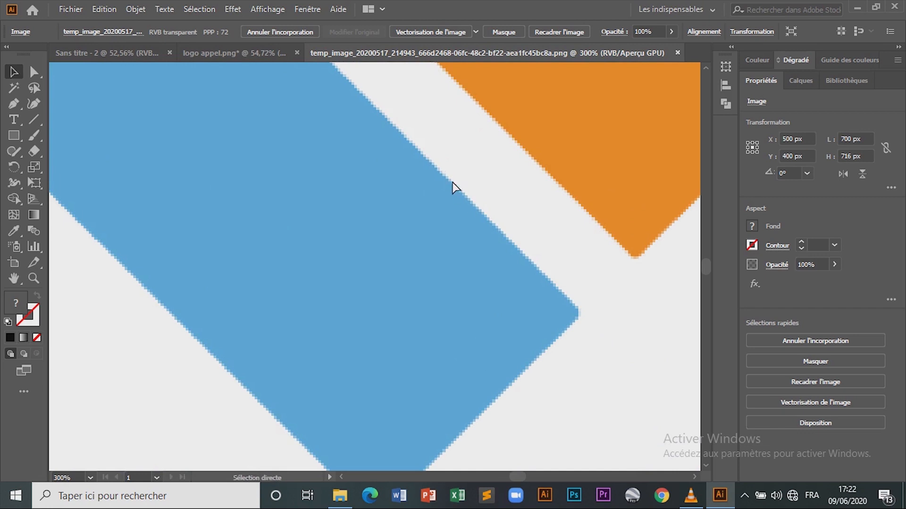
pyautogui.scroll(-5, 452, 182)
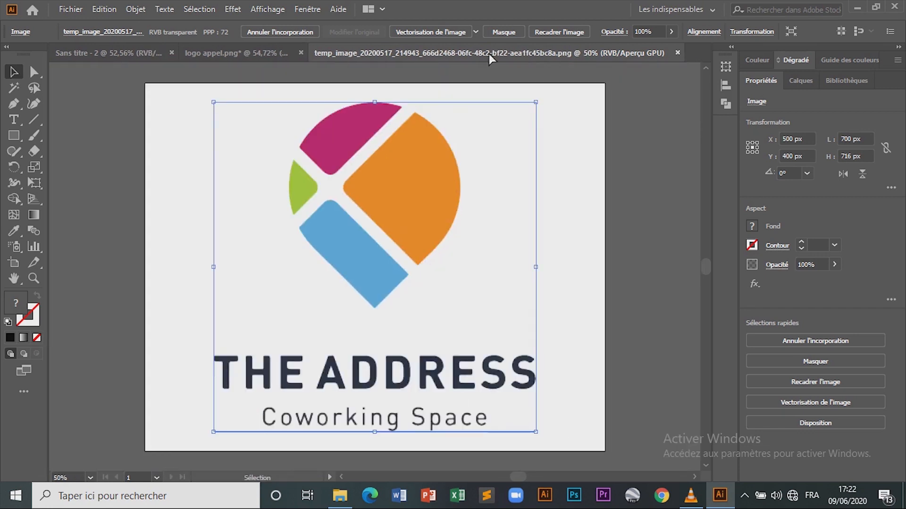
# - Vectorize the THE ADDRESS image with the 16-colour preset instead of the default one and expand the tracing into paths
pyautogui.click(452, 32)
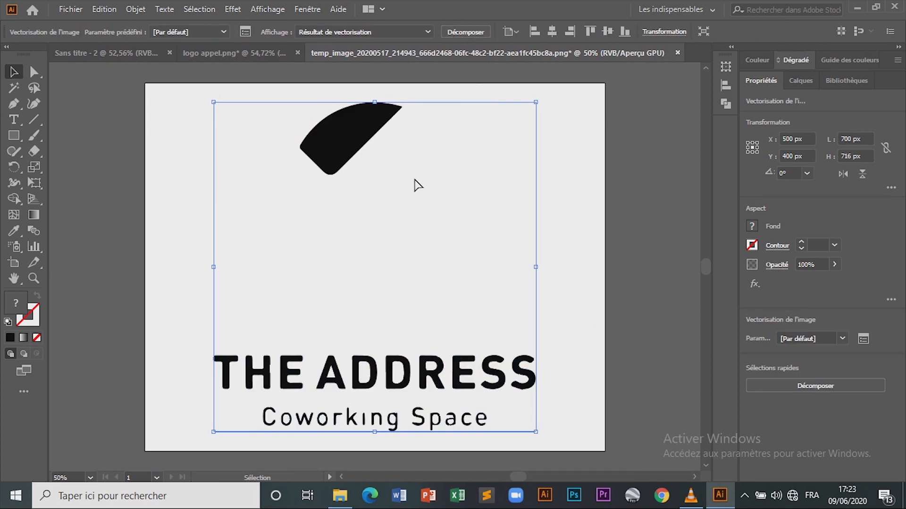
pyautogui.hotkey('ctrl', 'z')
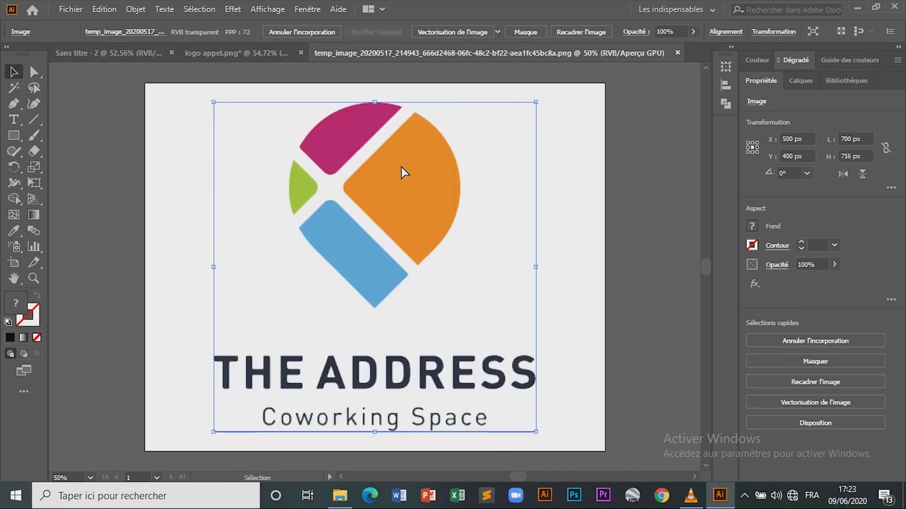
pyautogui.click(498, 32)
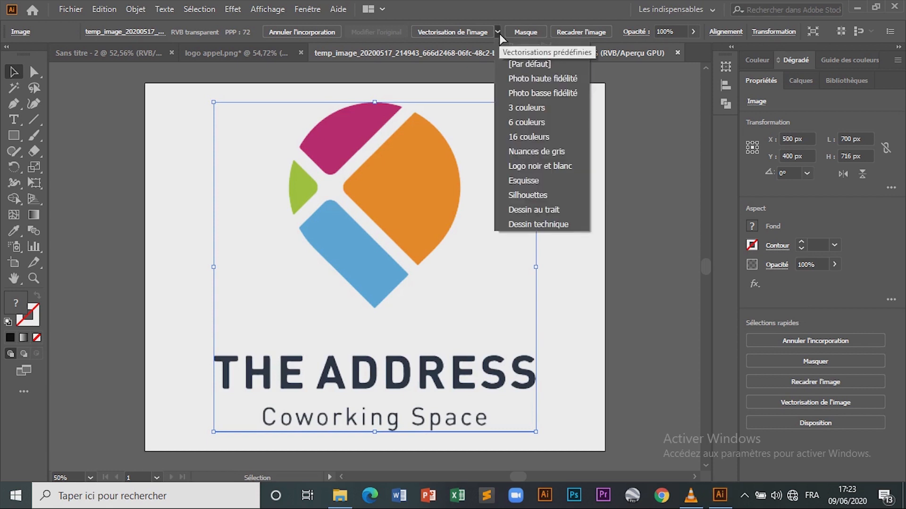
pyautogui.click(528, 137)
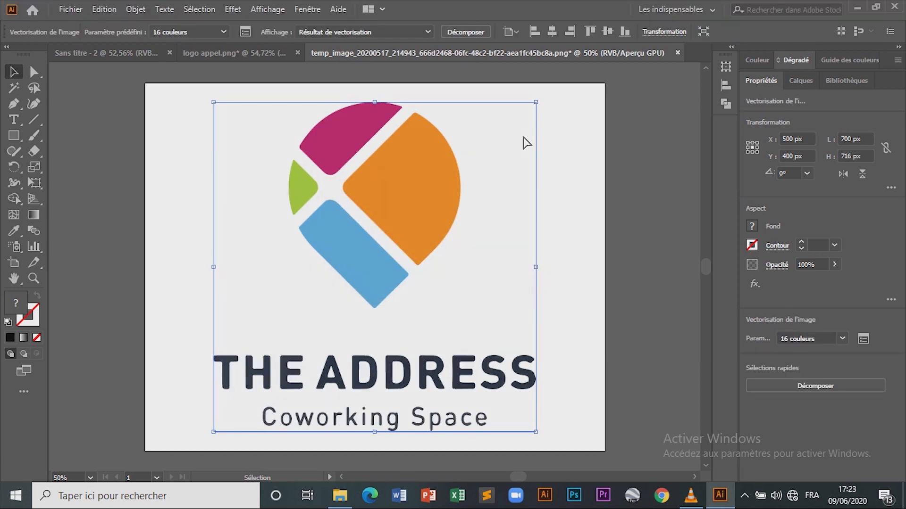
pyautogui.click(458, 32)
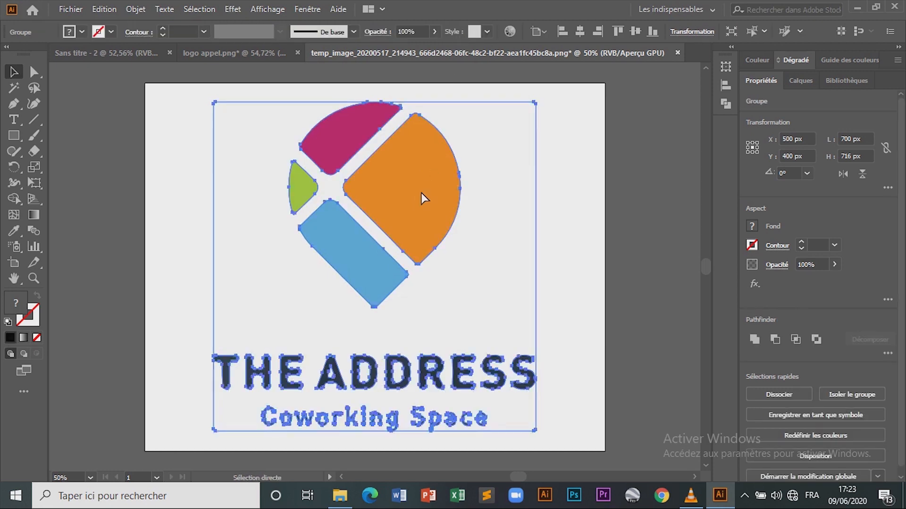
# - Move the traced logo off the artboard to about X -335 px, Y 396 px, and separate and delete its white background
pyautogui.hotkey('ctrl', '-')
pyautogui.moveTo(421, 194); pyautogui.dragTo(228, 193)
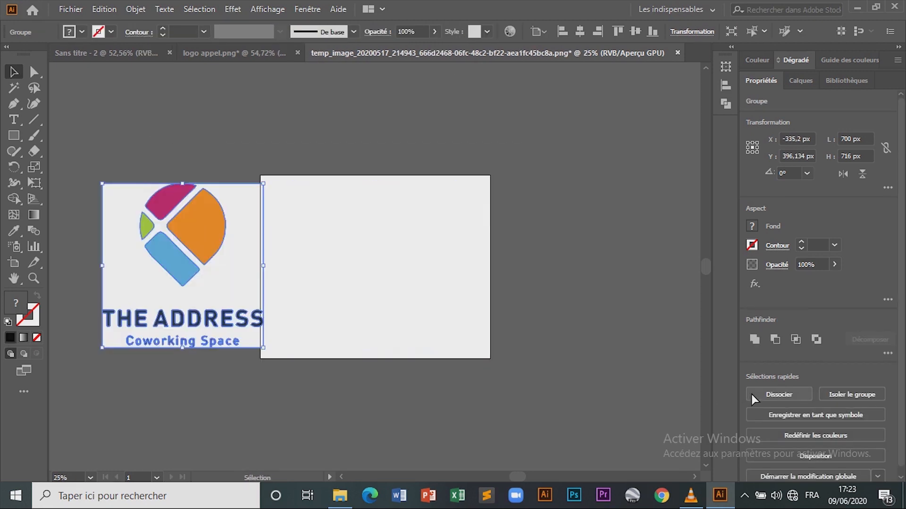
pyautogui.click(248, 381)
pyautogui.moveTo(242, 185); pyautogui.dragTo(399, 151)
pyautogui.press('Delete')
# - Delete the white fills inside the letters of the THE ADDRESS title
pyautogui.click(180, 318)
pyautogui.press('Delete')
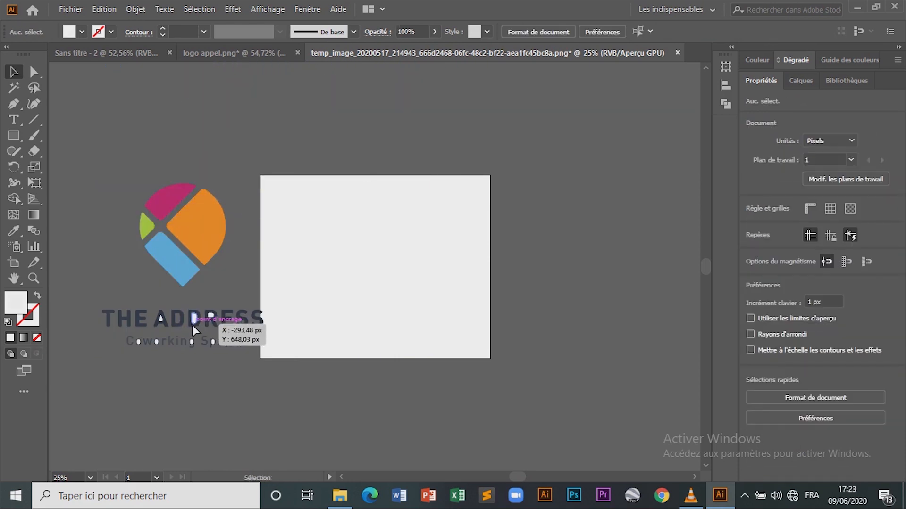
pyautogui.click(197, 321)
pyautogui.press('Delete')
pyautogui.click(208, 316)
pyautogui.press('Delete')
# - Delete the white fills inside the letters of the Coworking Space tagline
pyautogui.click(222, 346)
pyautogui.press('Delete')
pyautogui.click(216, 344)
pyautogui.press('Delete')
pyautogui.click(140, 342)
pyautogui.press('Delete')
pyautogui.click(157, 343)
pyautogui.press('Delete')
pyautogui.click(193, 343)
pyautogui.press('Delete')
pyautogui.click(236, 342)
pyautogui.press('Delete')
# - Group the cleaned logo's shapes, centre the group on the artboard at X 500 px, Y 400 px and scale it down
pyautogui.moveTo(95, 167); pyautogui.dragTo(256, 392)
pyautogui.click(814, 452)
pyautogui.moveTo(196, 221); pyautogui.dragTo(389, 223)
pyautogui.hotkey('ctrl', '0')
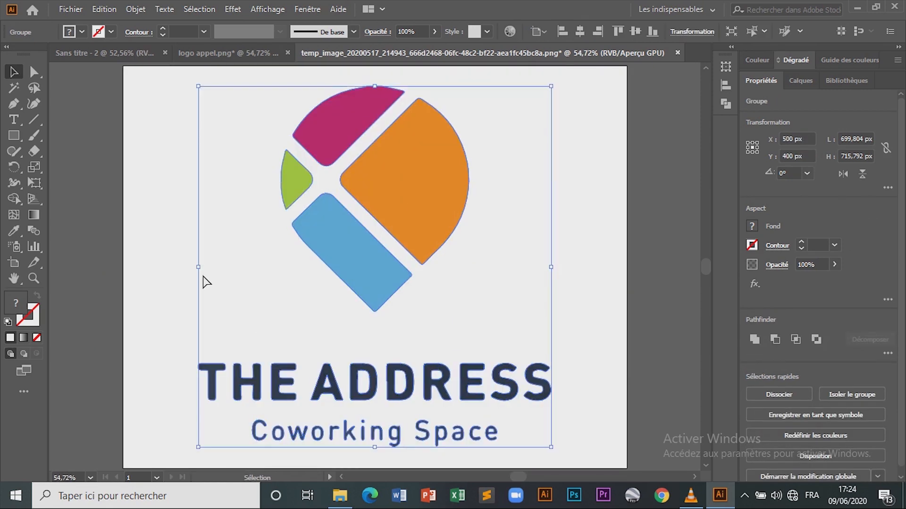
pyautogui.moveTo(197, 267); pyautogui.dragTo(309, 267)
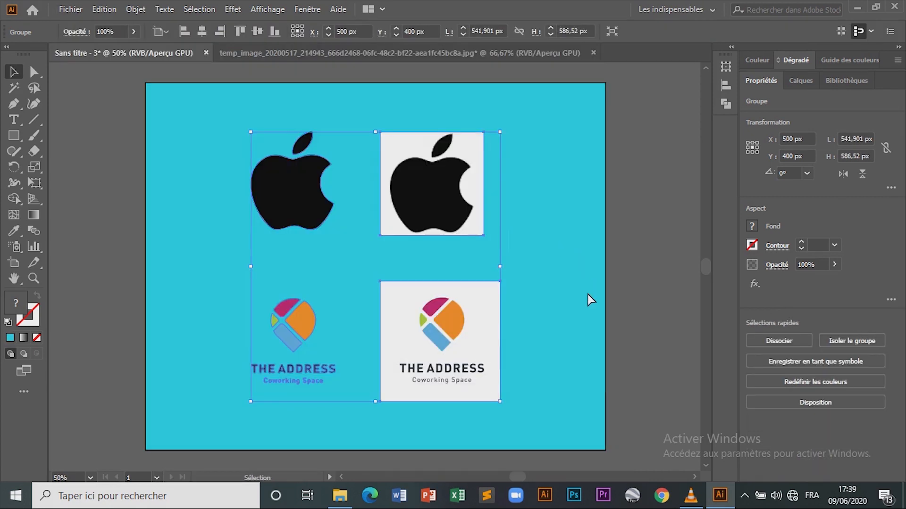
# - Compare the edges of the vectorized logos with their bitmap originals on the blue artboard of Sans titre - 3
pyautogui.click(587, 294)
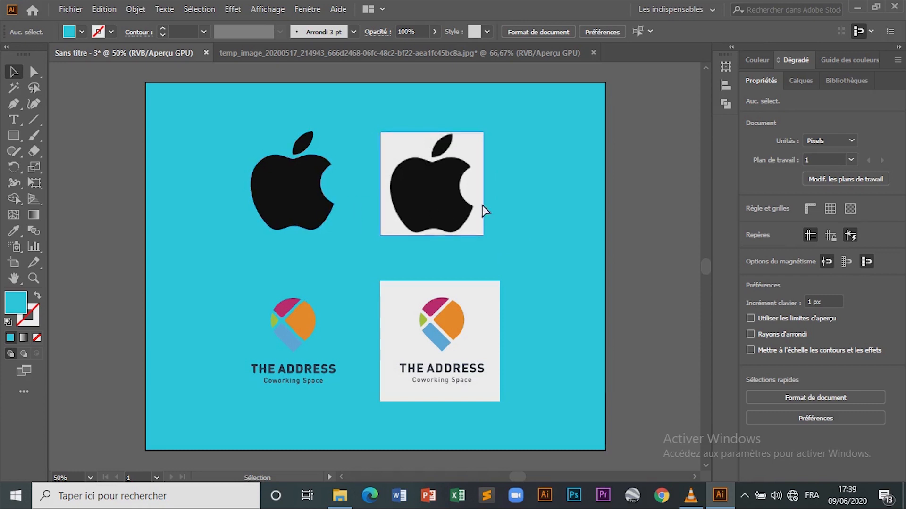
pyautogui.press('a')
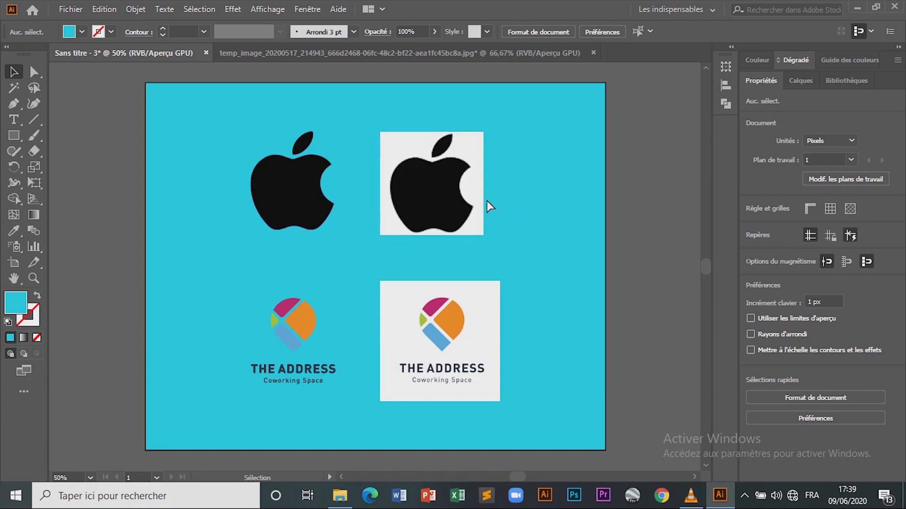
pyautogui.click(447, 197)
pyautogui.hotkey('ctrl', '+')
pyautogui.hotkey('ctrl', '+')
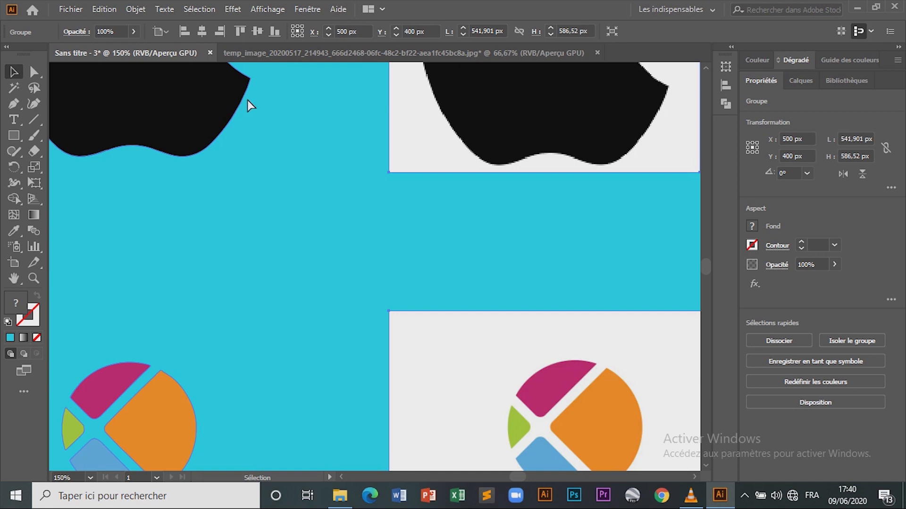
pyautogui.hotkey('ctrl', '0')
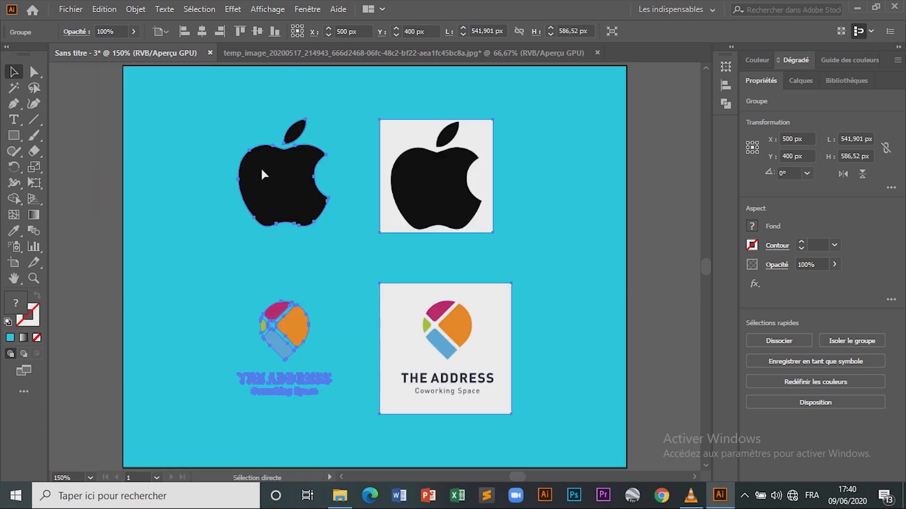
pyautogui.click(571, 246)
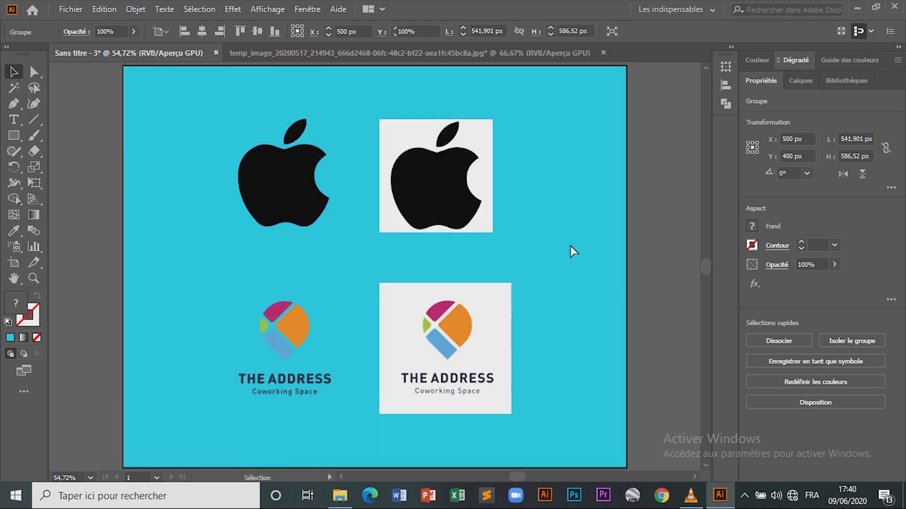